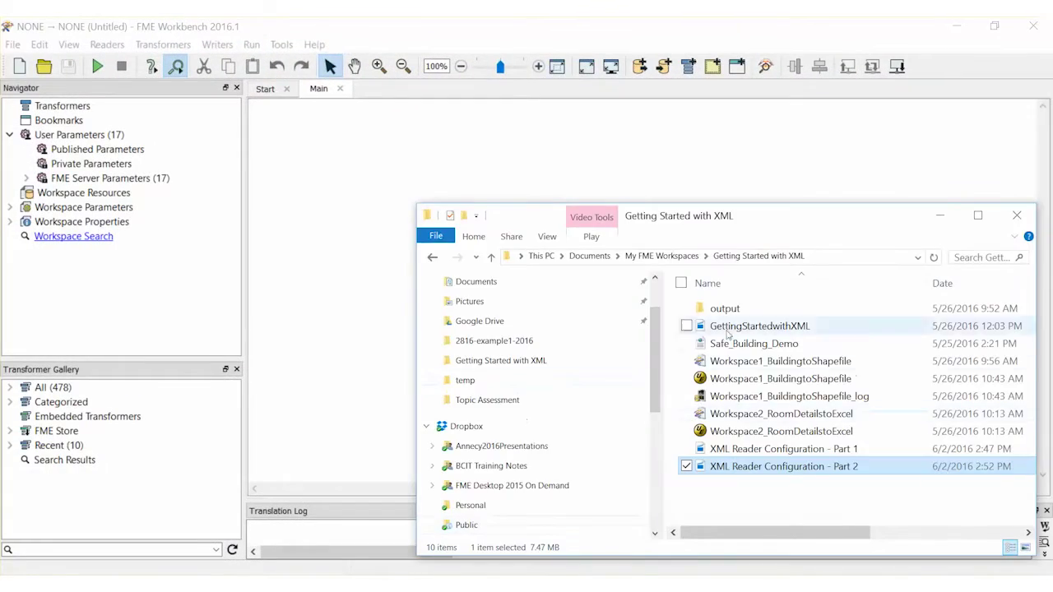
# Drag Safe_Building_Demo.xml onto the canvas as an XML reader and minimize the file window
pyautogui.click(727, 346)
pyautogui.moveTo(727, 347); pyautogui.dragTo(340, 244)
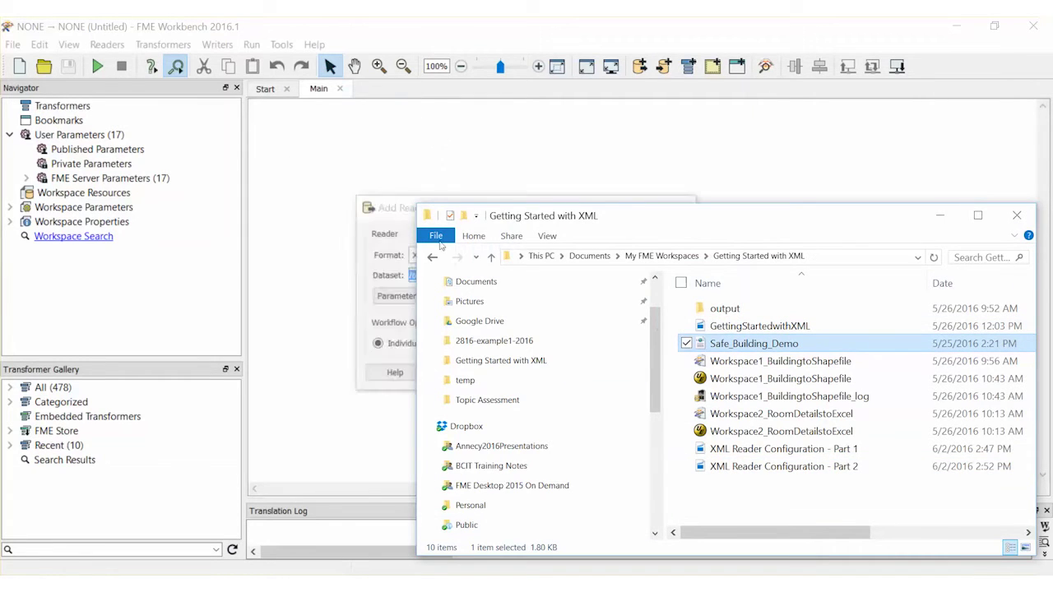
pyautogui.click(940, 215)
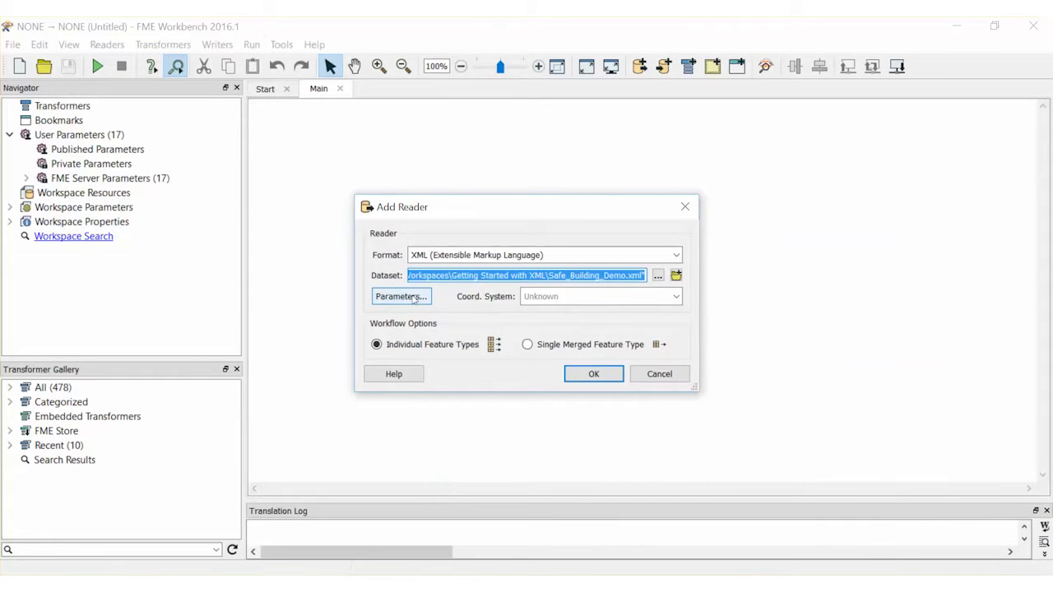
# In the reader parameters, try xfMap, then set Configuration Type back to Feature Paths
pyautogui.click(401, 296)
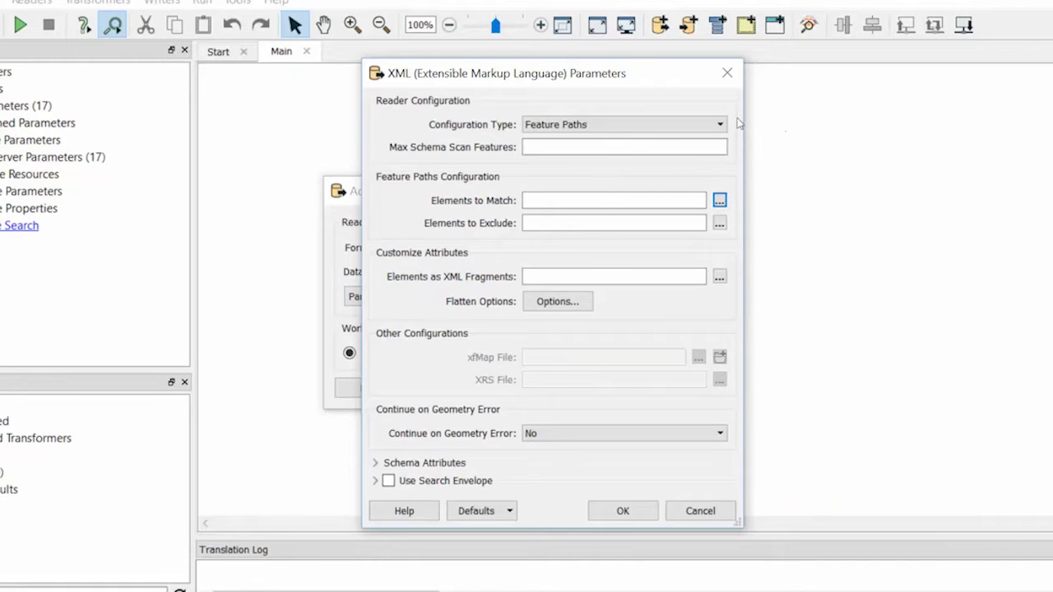
pyautogui.click(721, 125)
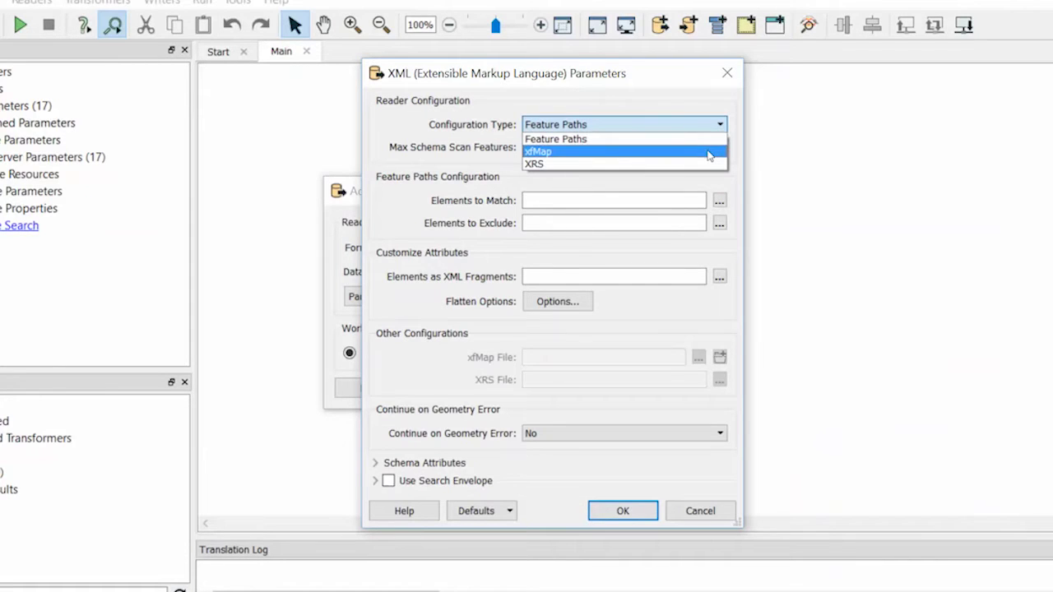
pyautogui.click(709, 151)
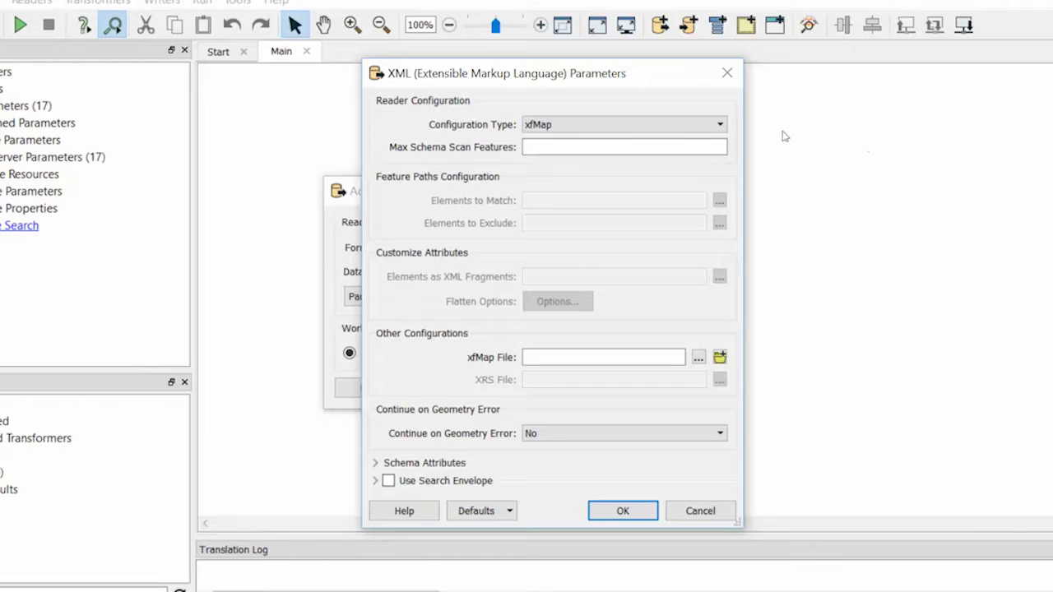
pyautogui.click(720, 124)
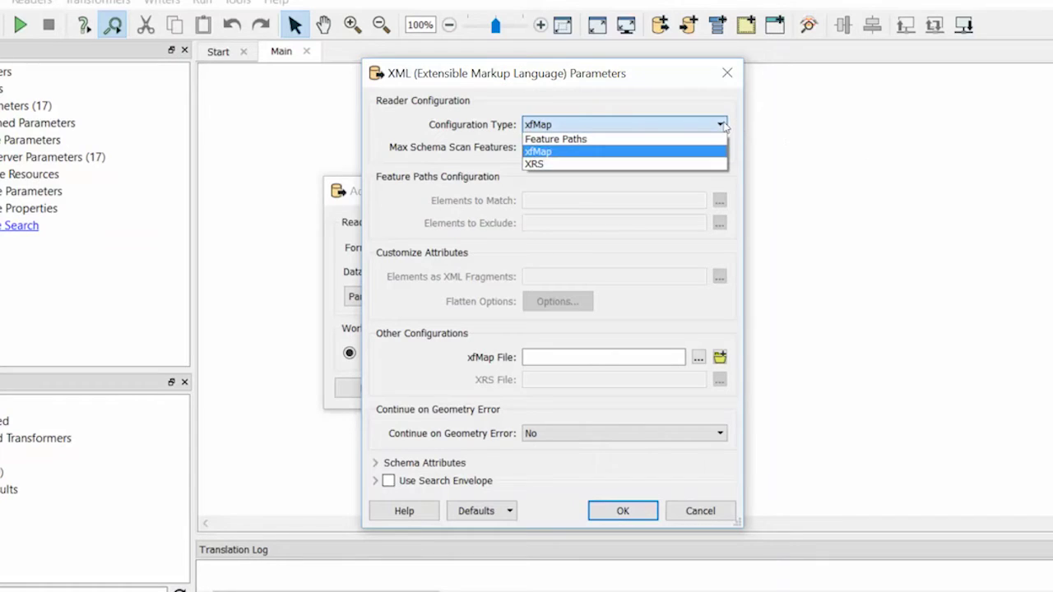
pyautogui.click(691, 140)
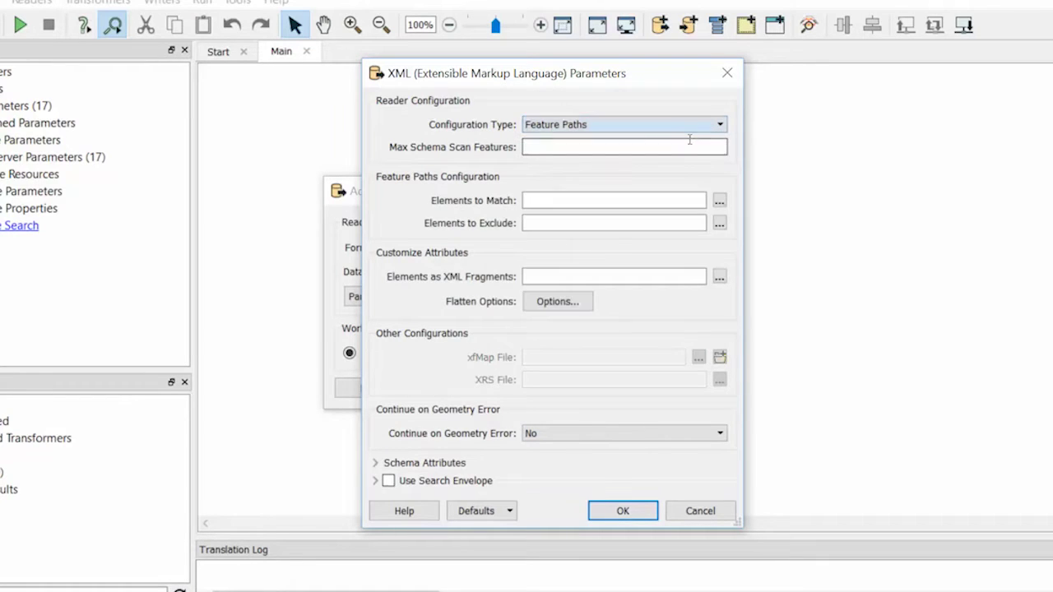
# Expand Dataset, Building, Location and Wall in the Elements to Match tree
pyautogui.click(721, 202)
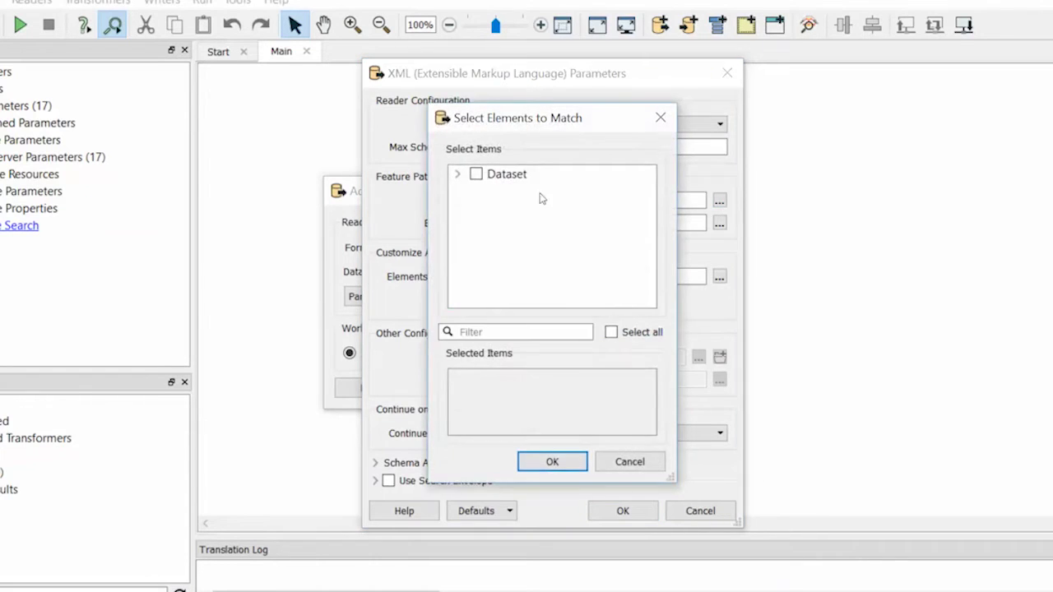
pyautogui.click(458, 174)
pyautogui.click(478, 191)
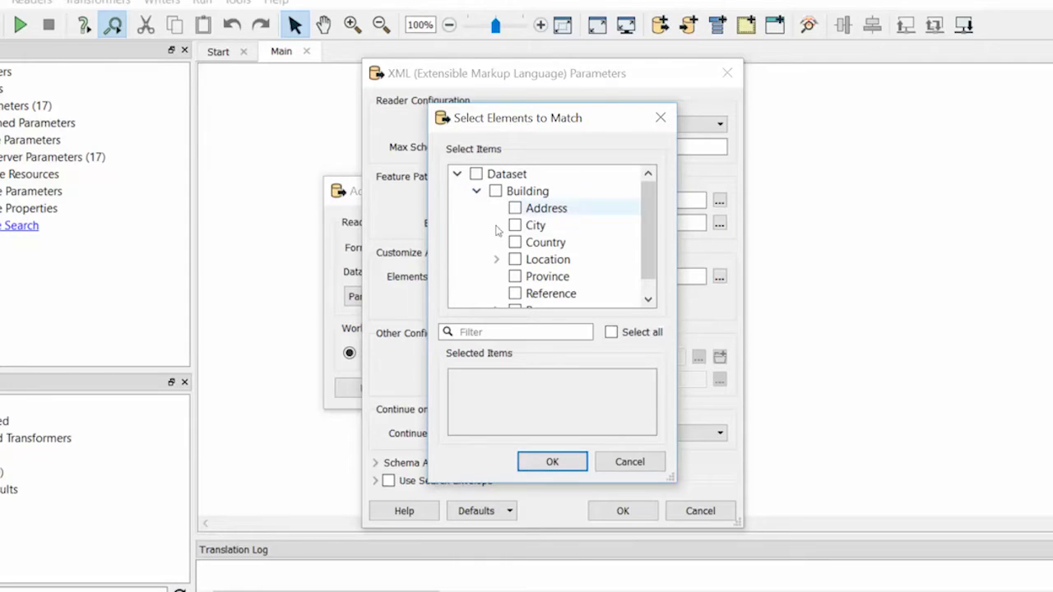
pyautogui.click(495, 260)
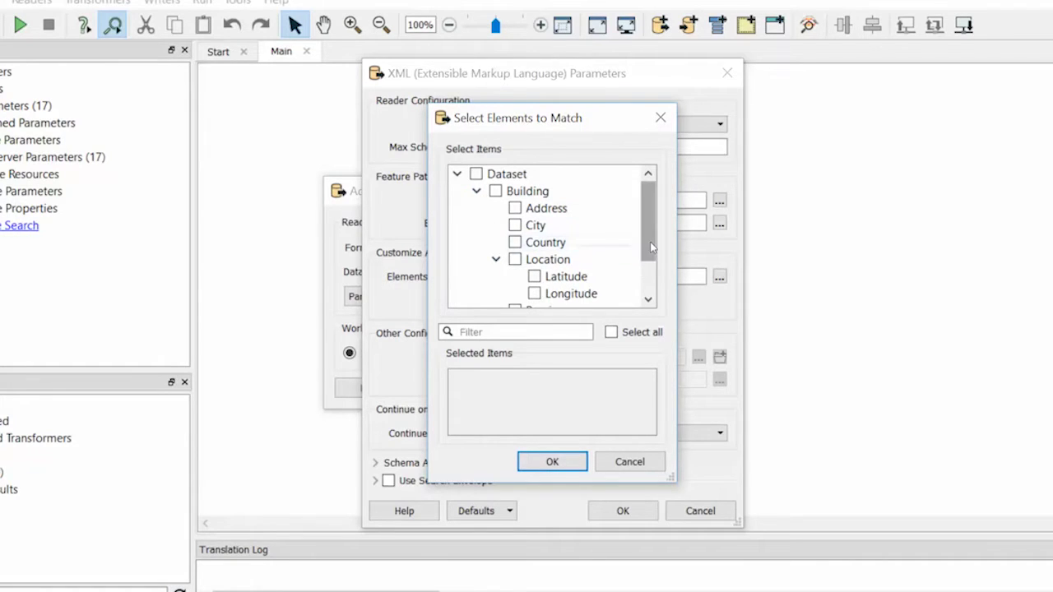
pyautogui.scroll(-1, 650, 242)
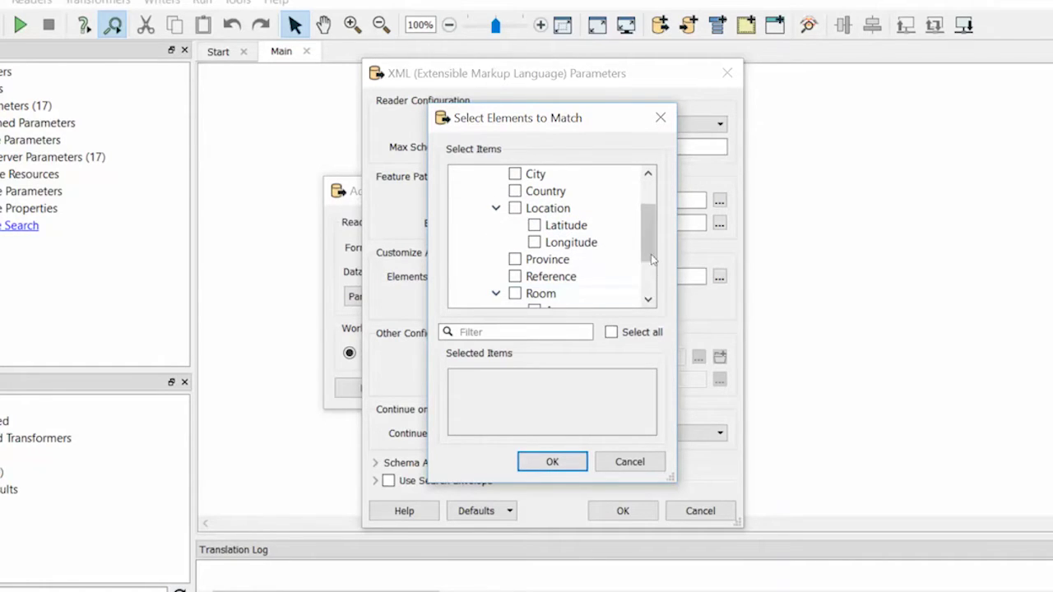
pyautogui.scroll(-2, 519, 305)
pyautogui.click(515, 293)
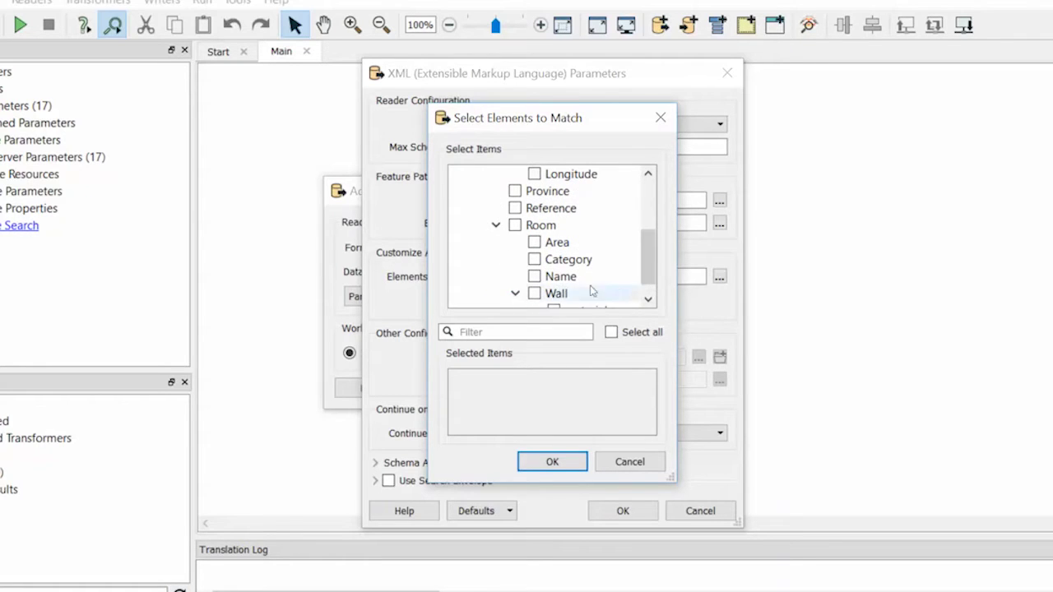
pyautogui.scroll(-1, 649, 259)
pyautogui.scroll(2, 653, 241)
pyautogui.scroll(2, 652, 242)
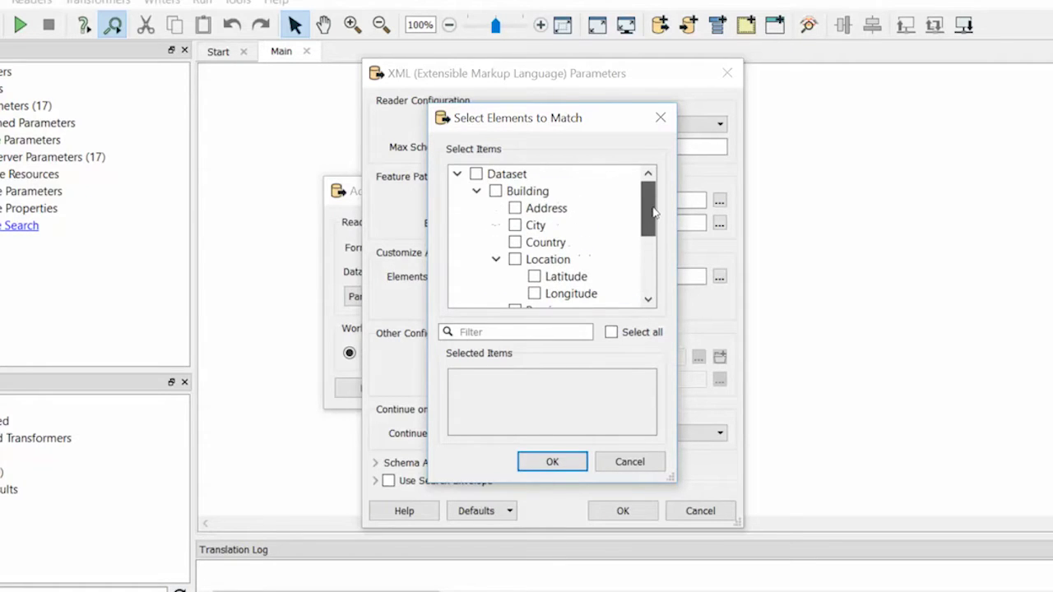
pyautogui.moveTo(555, 126); pyautogui.dragTo(316, 89)
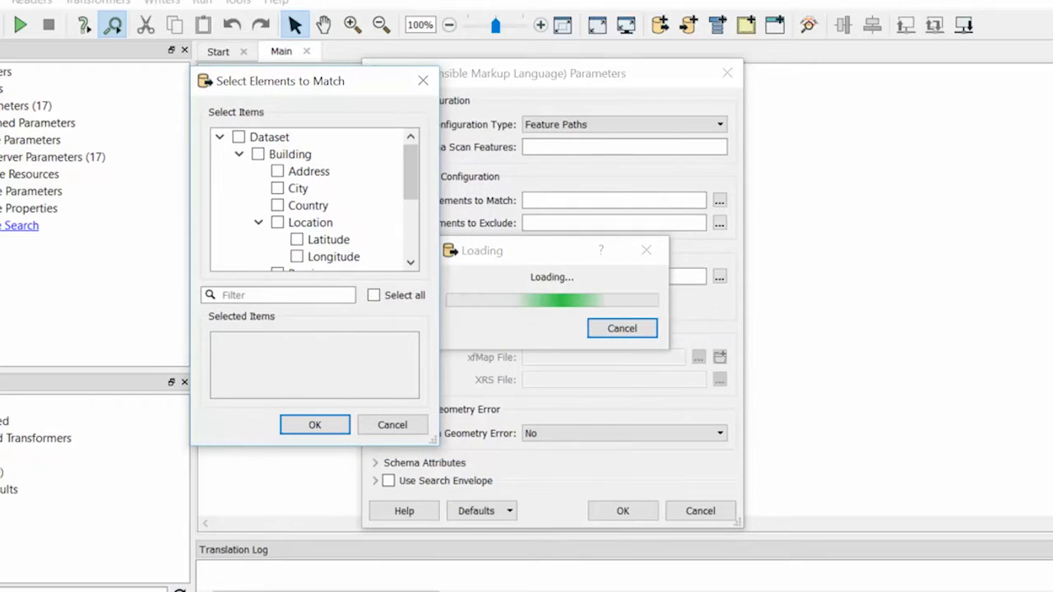
# Check the XML file's structure in the browser, then return to the element picker
pyautogui.hotkey('alt', 'Tab')
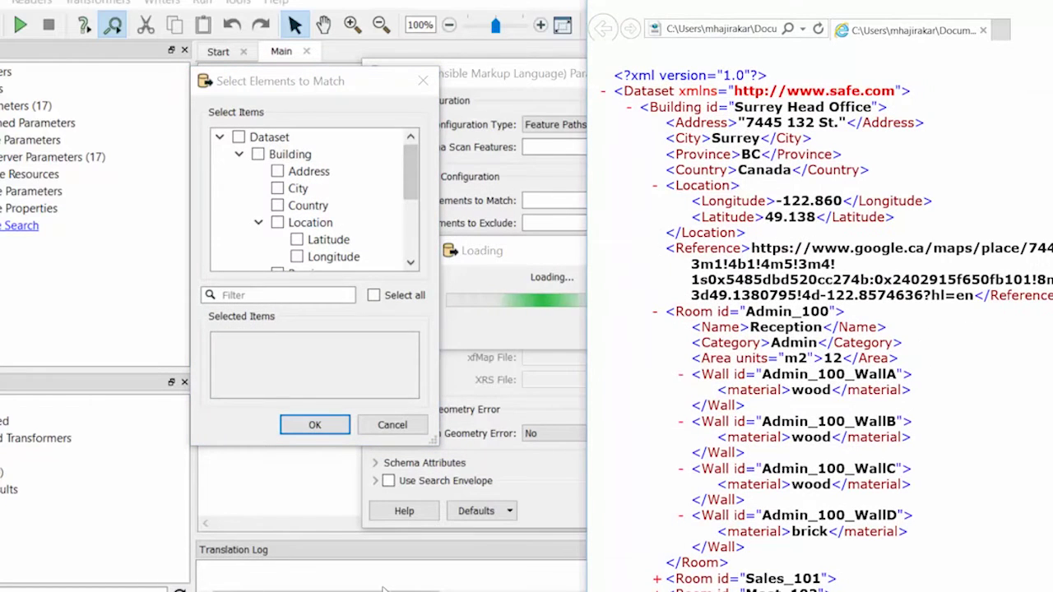
pyautogui.scroll(-2, 846, 442)
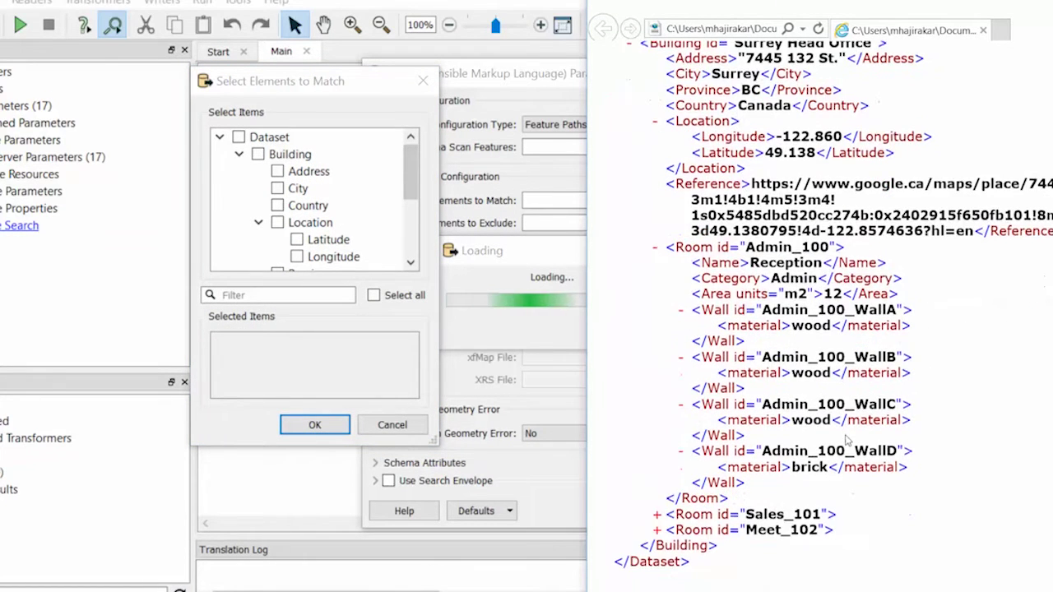
pyautogui.hotkey('alt', 'Tab')
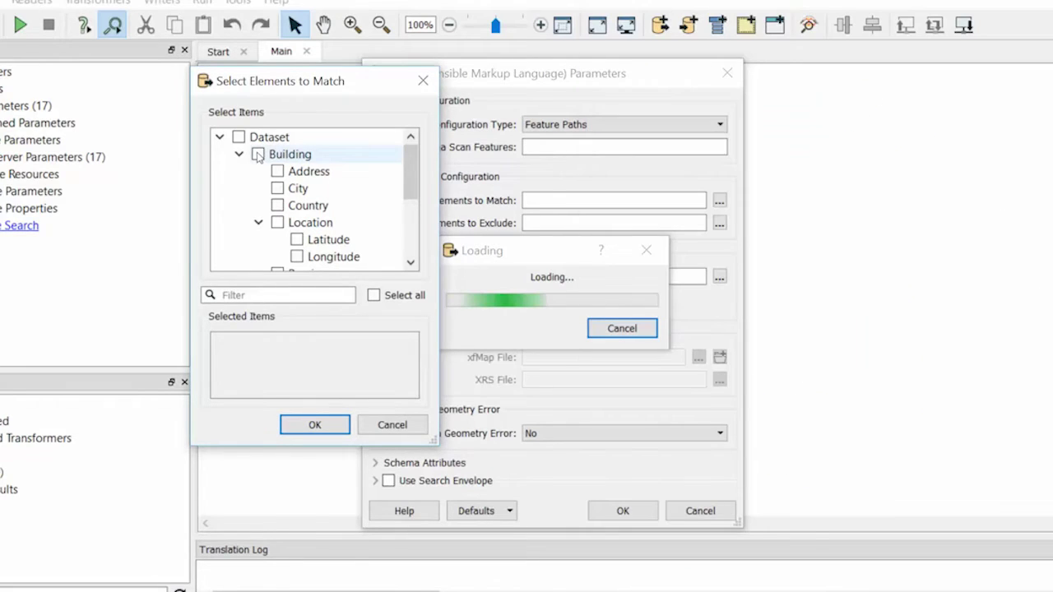
# Match Building elements only and confirm the parameters and Add Reader dialogs
pyautogui.click(258, 155)
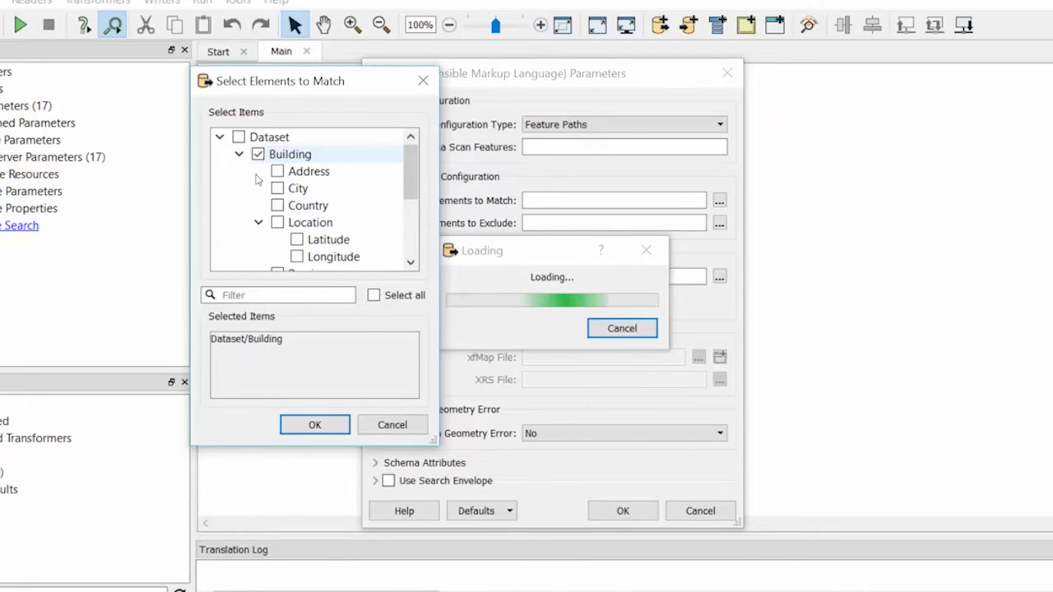
pyautogui.click(313, 425)
pyautogui.click(628, 511)
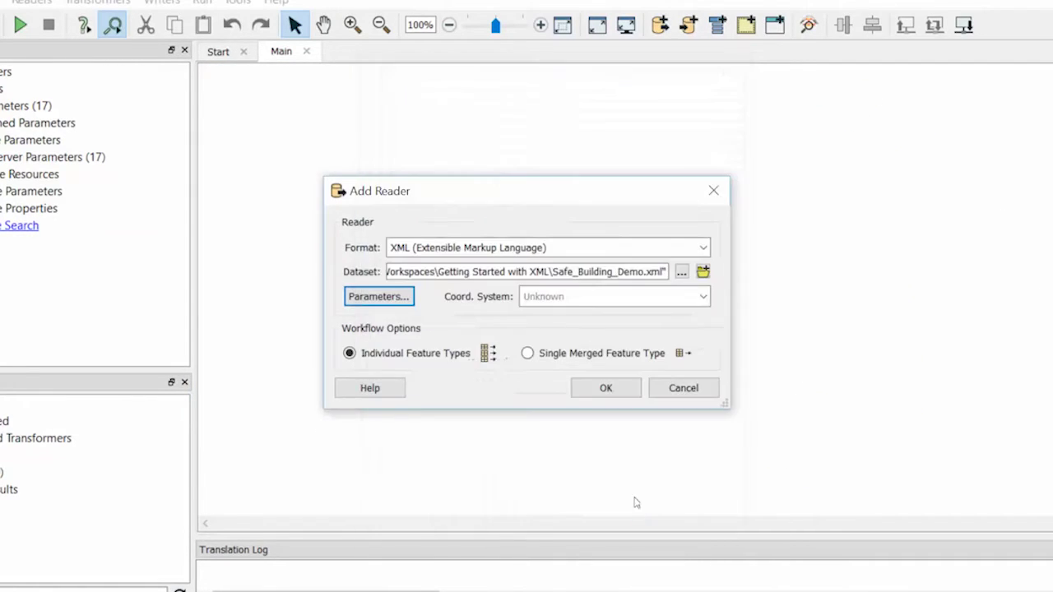
pyautogui.click(610, 389)
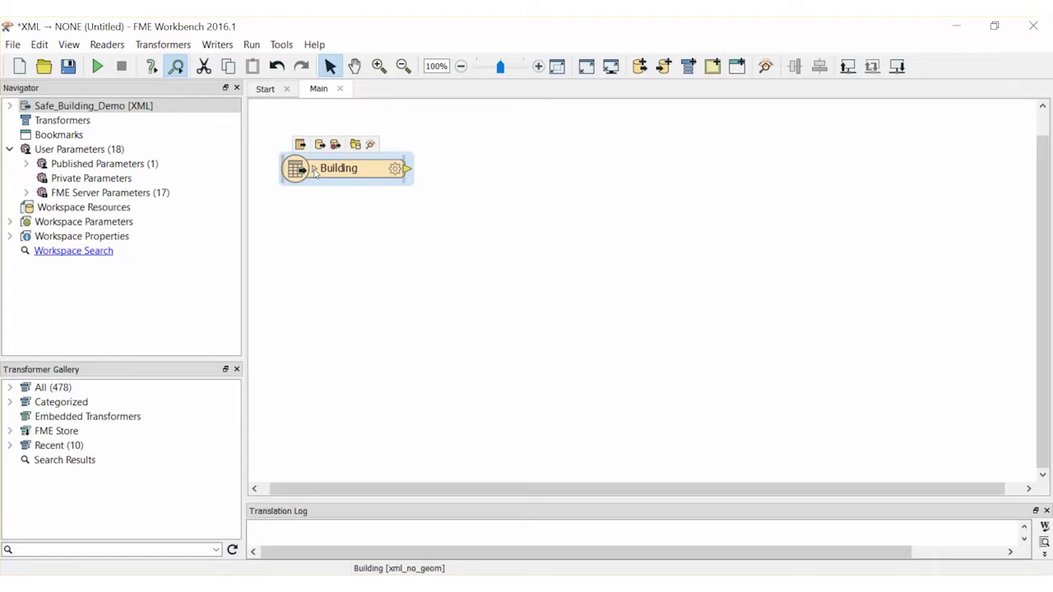
# Expand the Building feature type's attributes and switch over to the source XML file
pyautogui.click(313, 169)
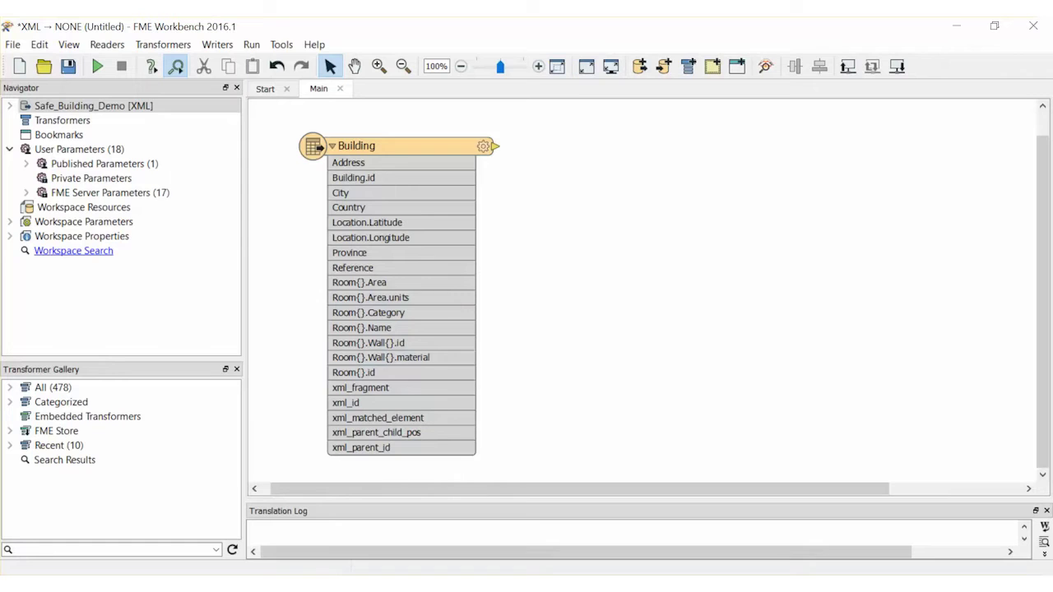
pyautogui.hotkey('alt', 'Tab')
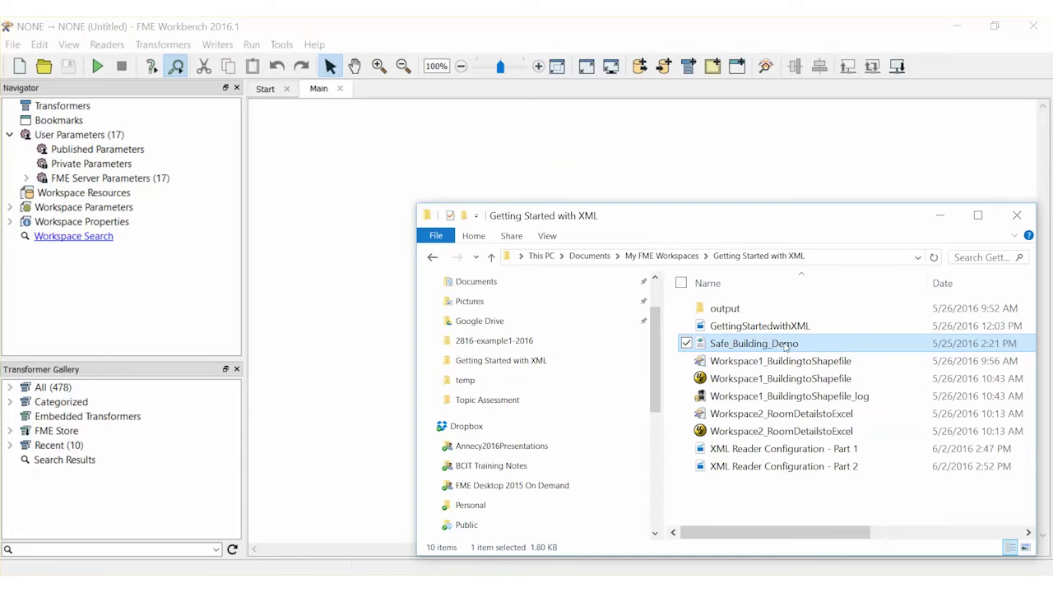
# Drag Safe_Building_Demo.xml onto the canvas again and open its reader parameters
pyautogui.moveTo(785, 347); pyautogui.dragTo(583, 148)
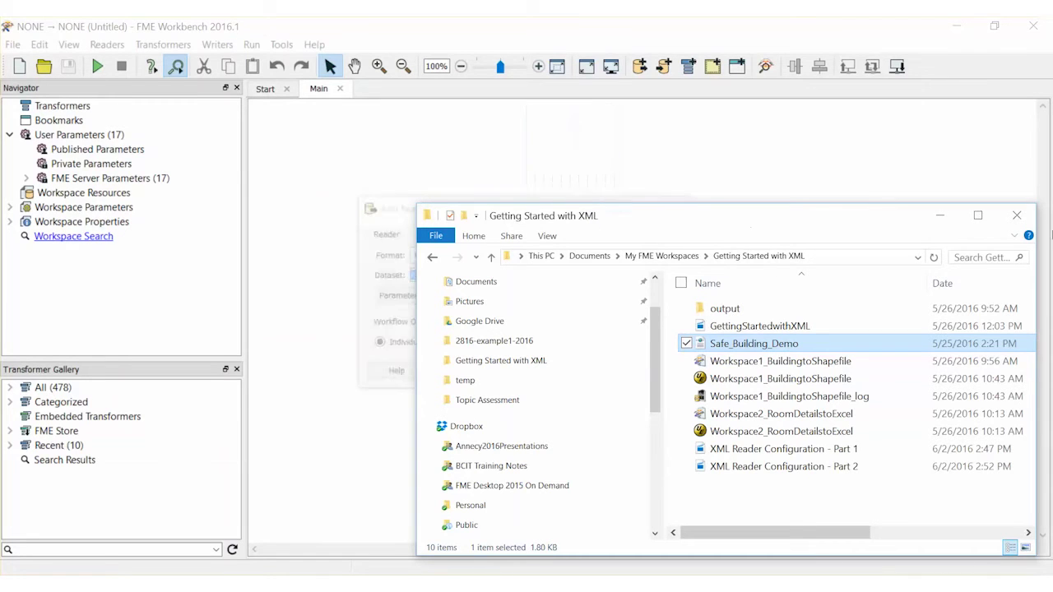
pyautogui.click(939, 215)
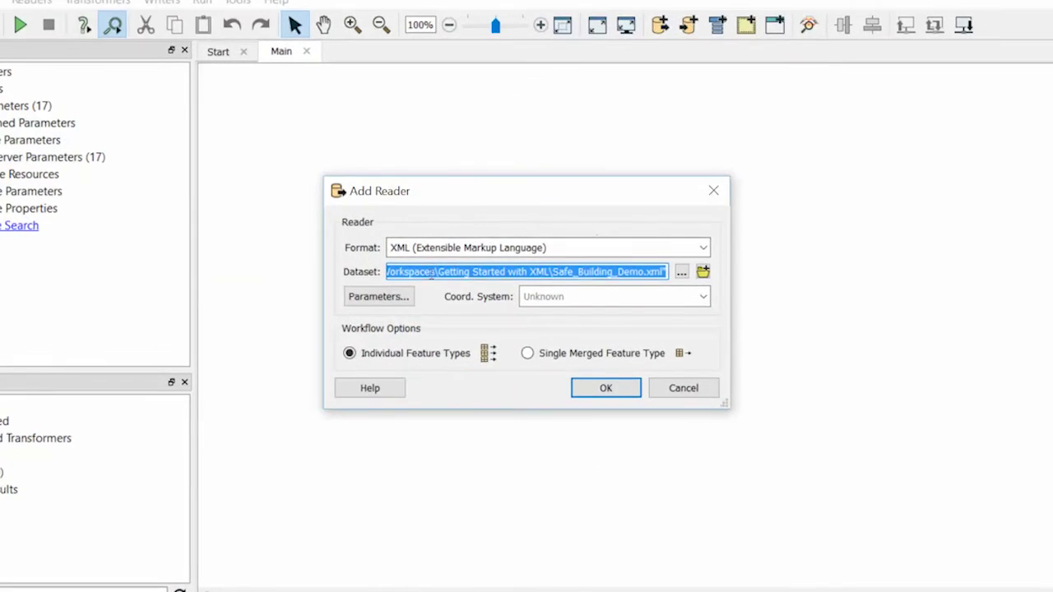
pyautogui.click(404, 303)
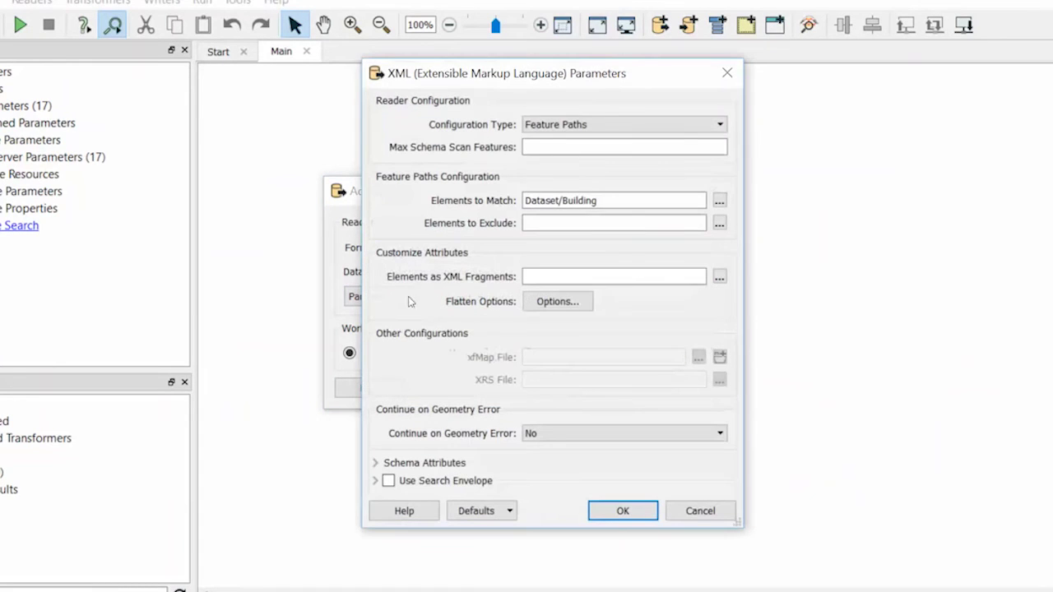
# Match both Building and Room elements, confirm all dialogs, and select the Building feature type
pyautogui.click(720, 201)
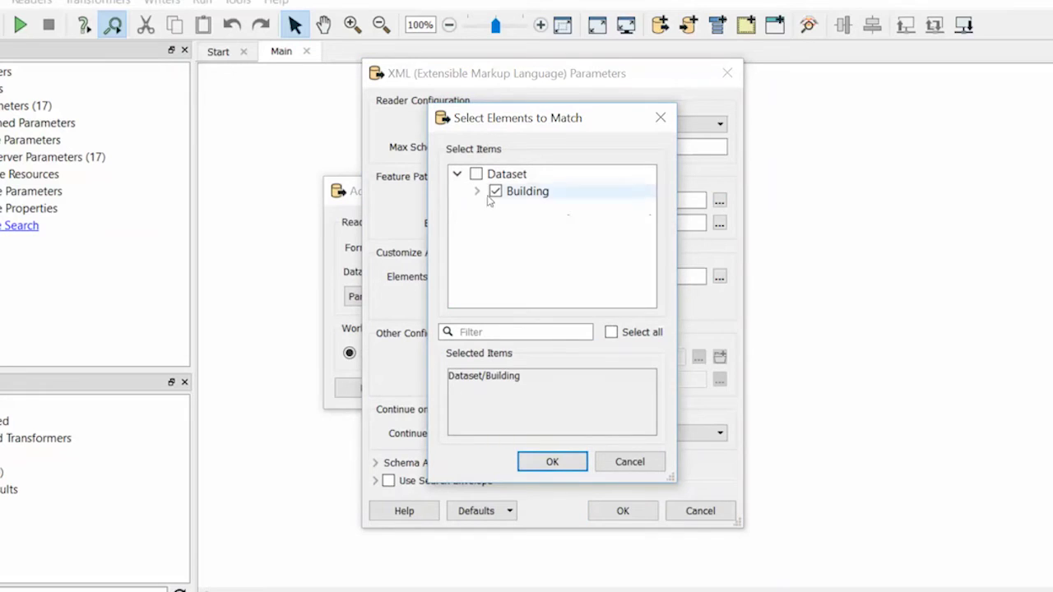
pyautogui.click(477, 192)
pyautogui.scroll(-1, 638, 221)
pyautogui.click(514, 294)
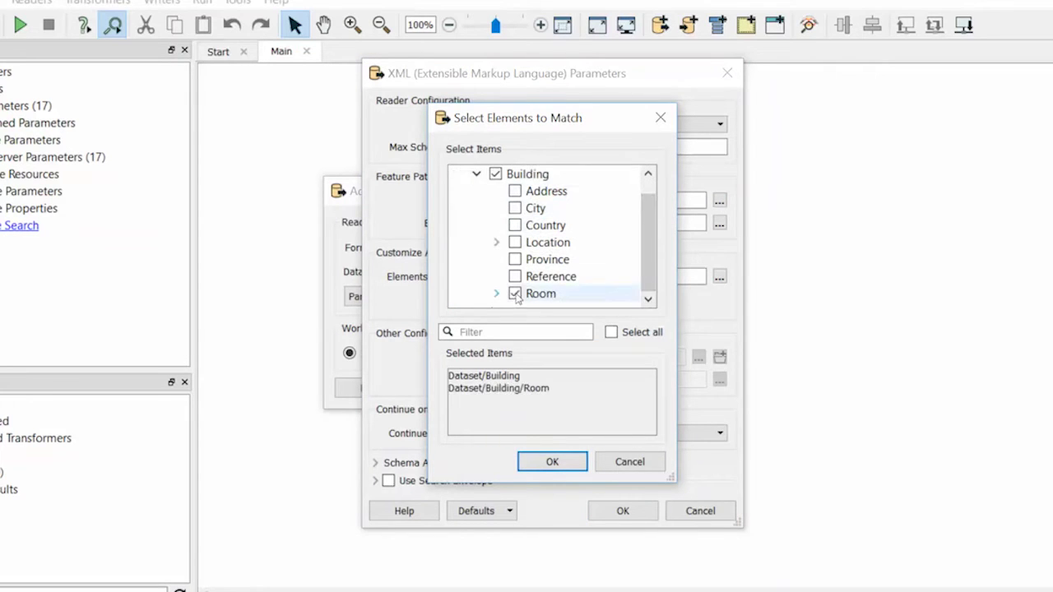
pyautogui.click(559, 463)
pyautogui.click(623, 510)
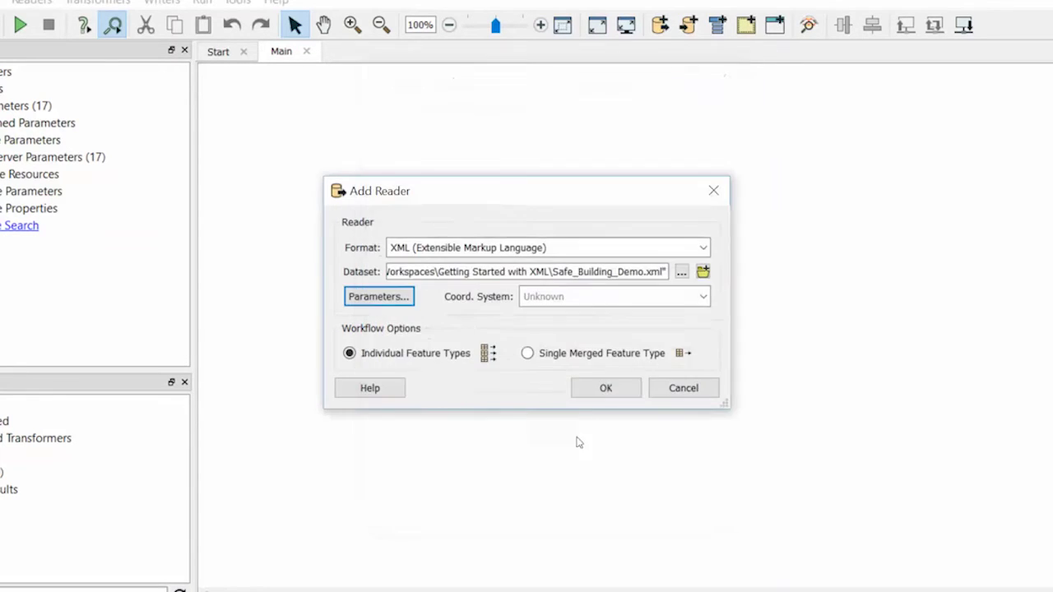
pyautogui.click(605, 388)
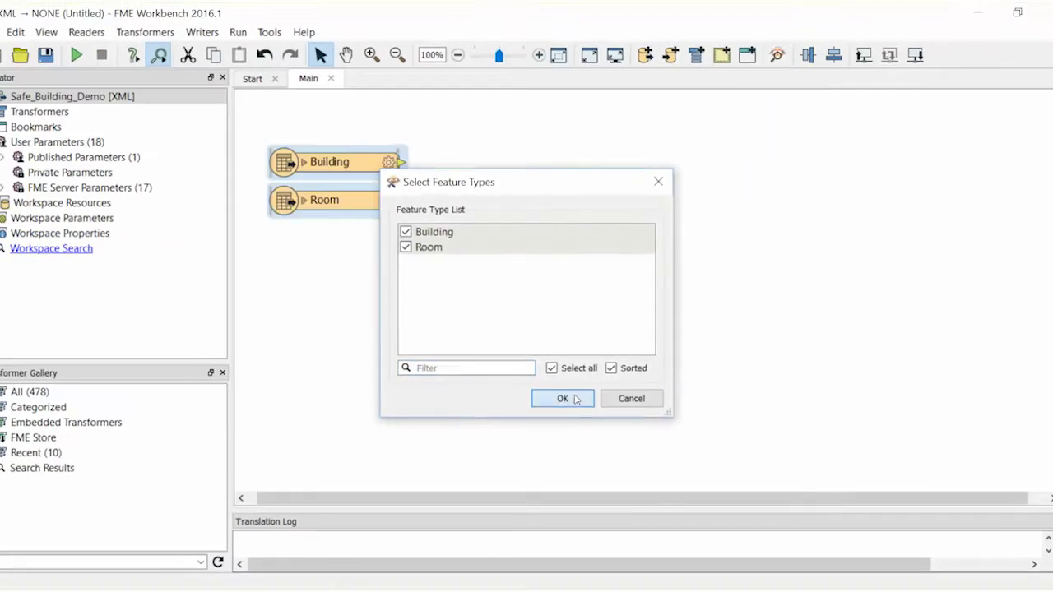
pyautogui.click(567, 411)
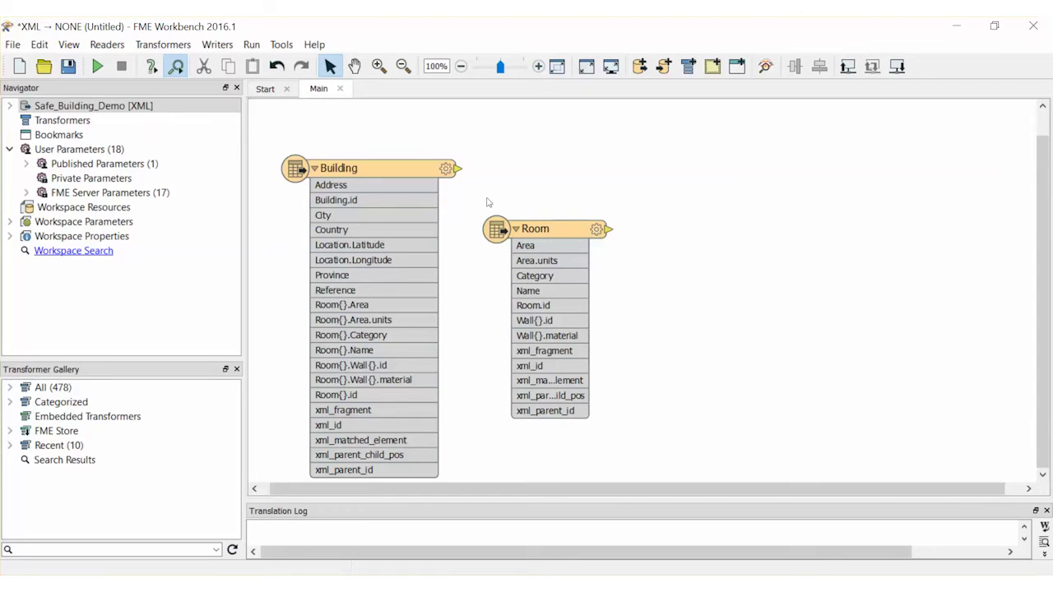
pyautogui.click(393, 172)
# Attach Inspectors to the Building and Room feature types, then run the workspace
pyautogui.rightClick(393, 171)
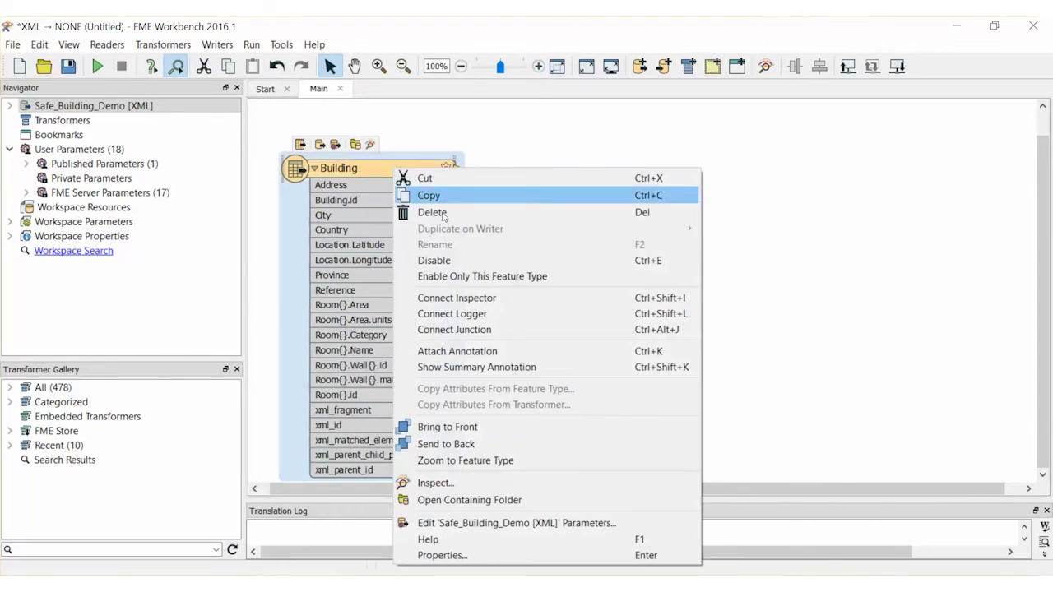
pyautogui.click(473, 298)
pyautogui.click(547, 228)
pyautogui.rightClick(547, 229)
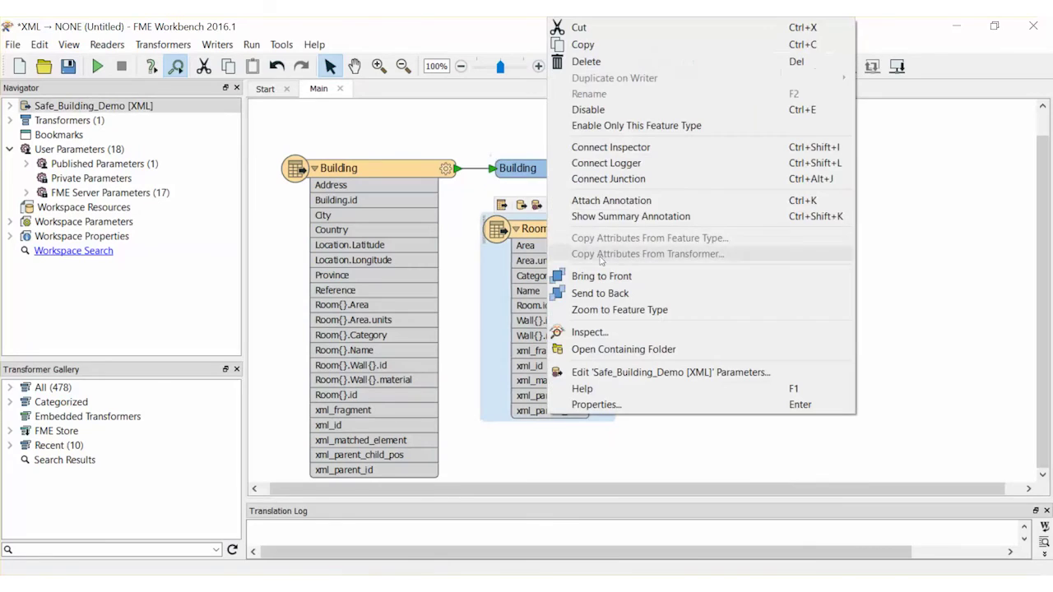
pyautogui.click(610, 148)
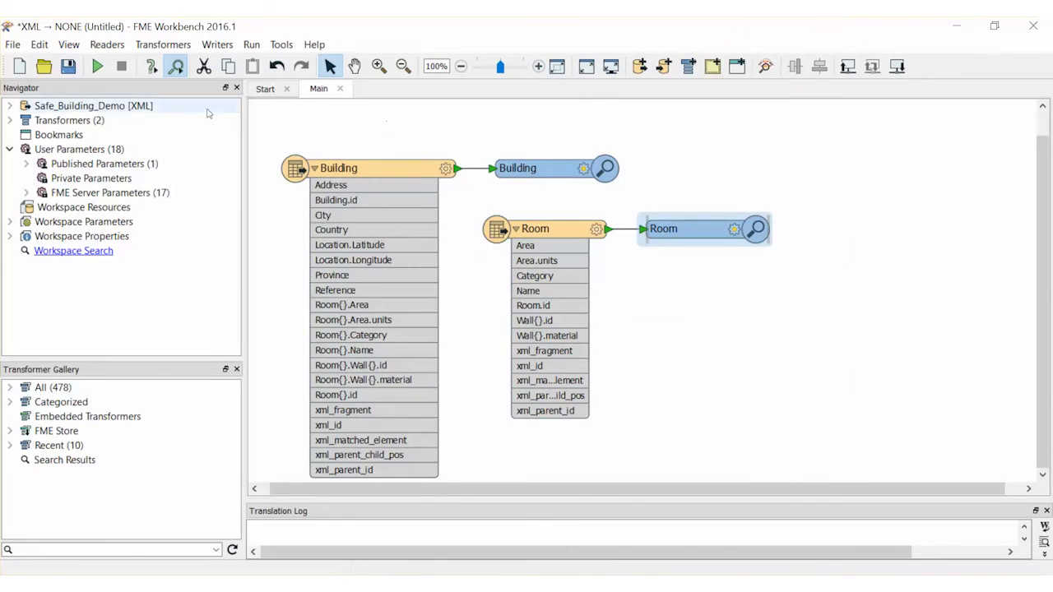
pyautogui.click(97, 67)
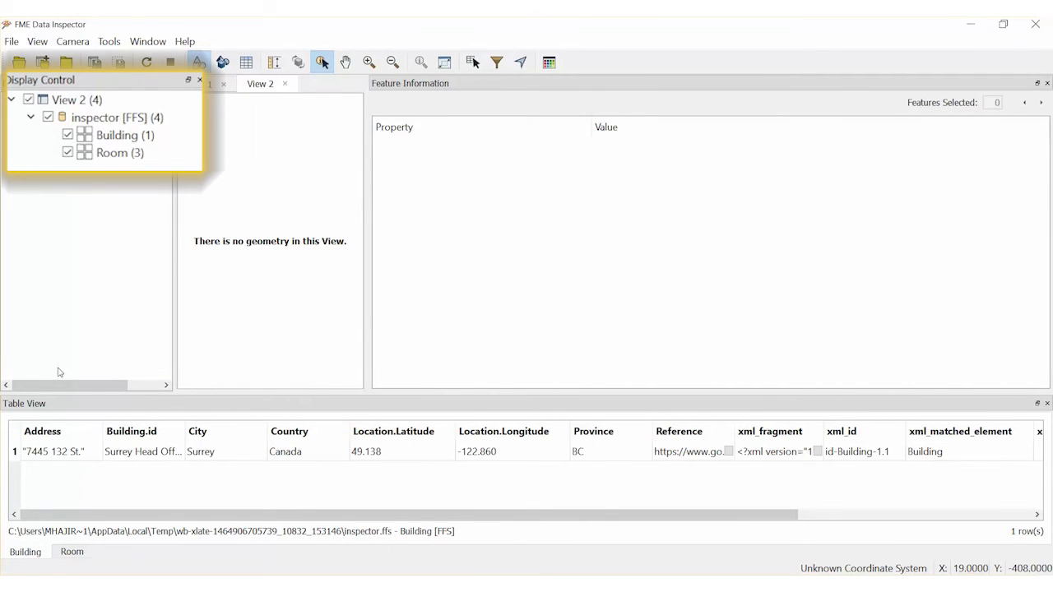
# Review the Building feature's attributes, then the Sales Office and Meeting Room records
pyautogui.click(55, 452)
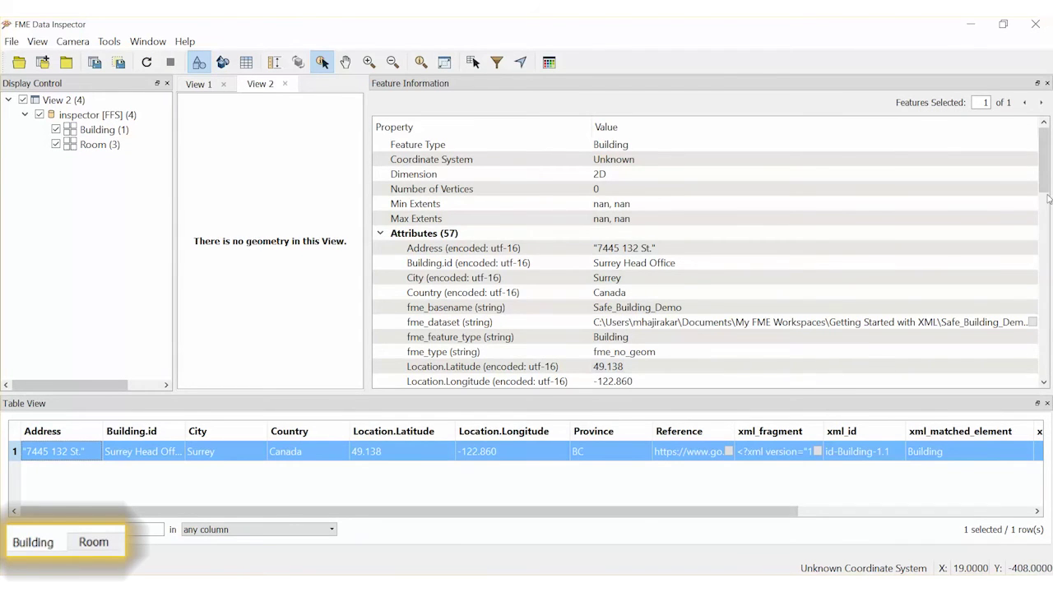
pyautogui.moveTo(1043, 173); pyautogui.dragTo(1046, 321)
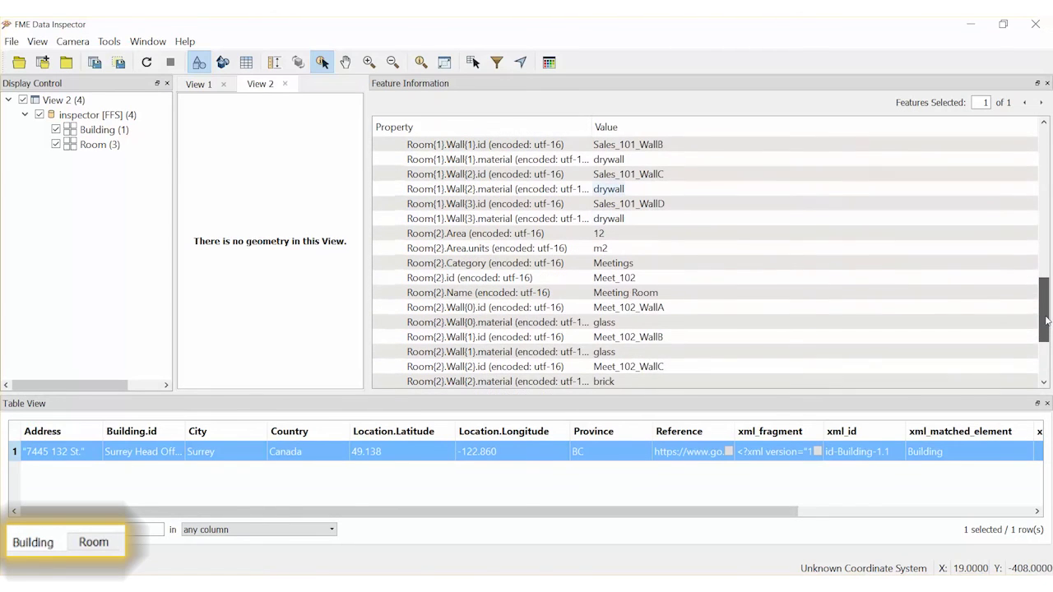
pyautogui.click(93, 542)
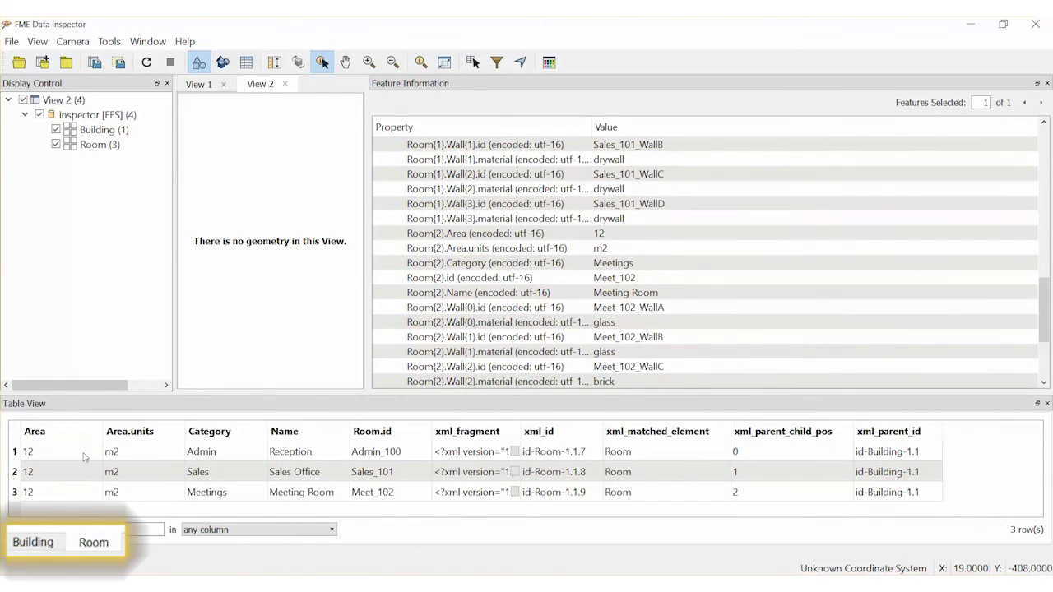
pyautogui.click(84, 471)
pyautogui.click(81, 492)
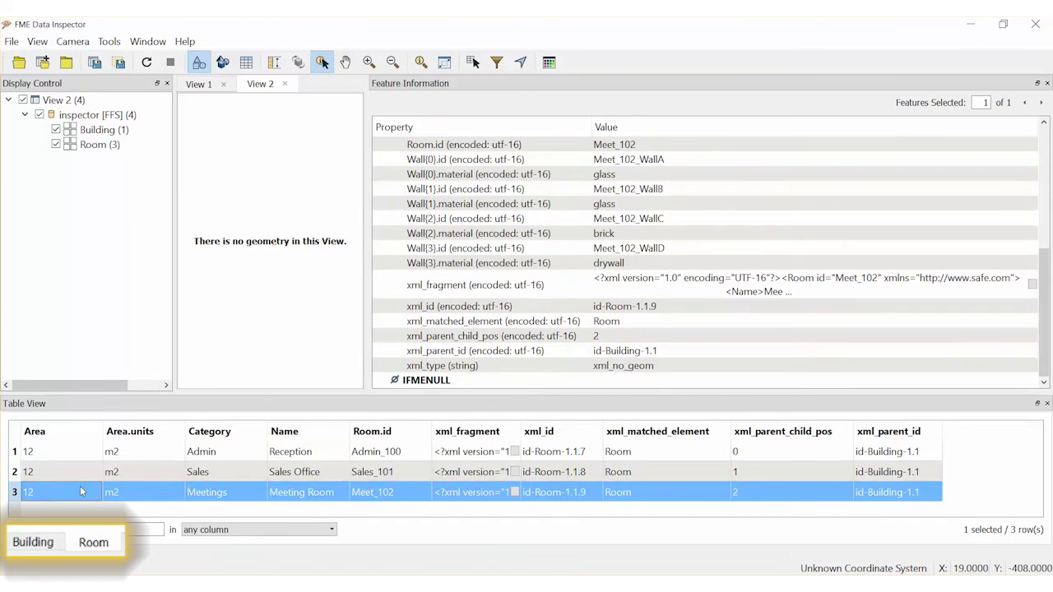